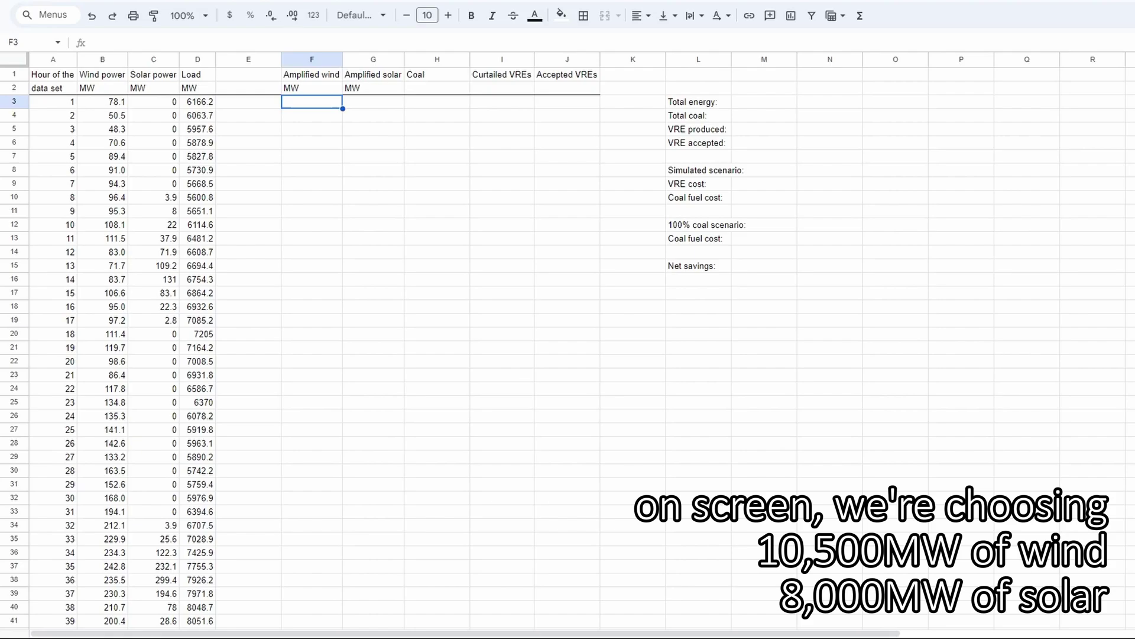
# - Calculate amplified wind from F3 with =B3*10500/339 and fill the formula down the column
pyautogui.write('=')
pyautogui.click(123, 110)
pyautogui.write('*10500/339')
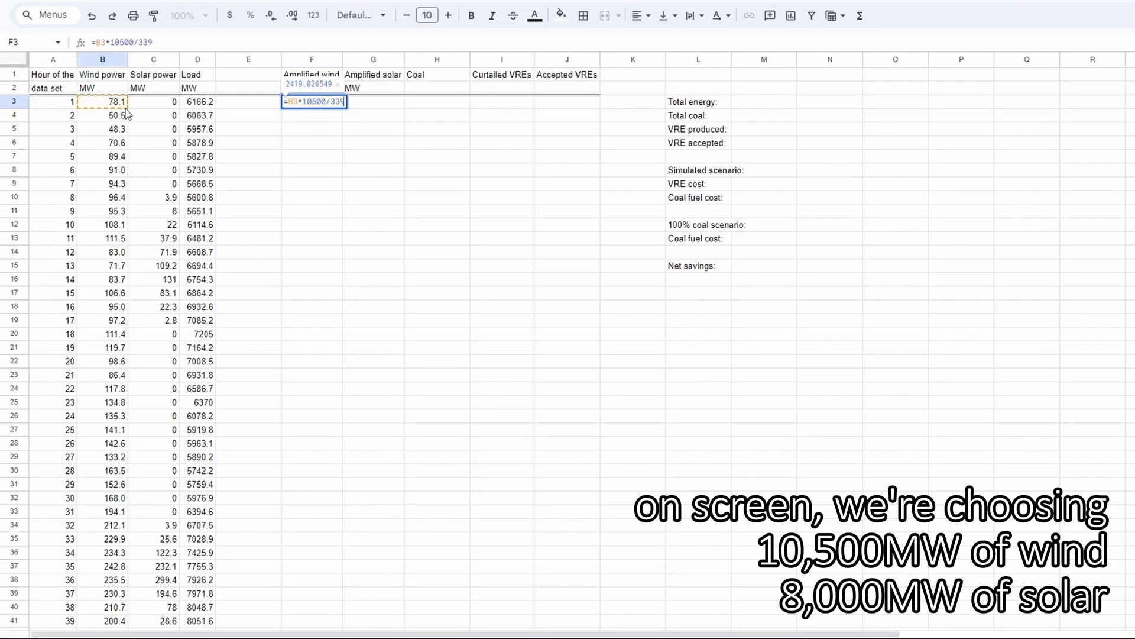
pyautogui.press('Return')
pyautogui.press('Up')
pyautogui.hotkey('ctrl', 'shift', 'Down')
pyautogui.hotkey('ctrl', 'd')
# - Calculate amplified solar from G3 with =C3*8000/205 and fill the formula down the column
pyautogui.press('Up')
pyautogui.press('Right')
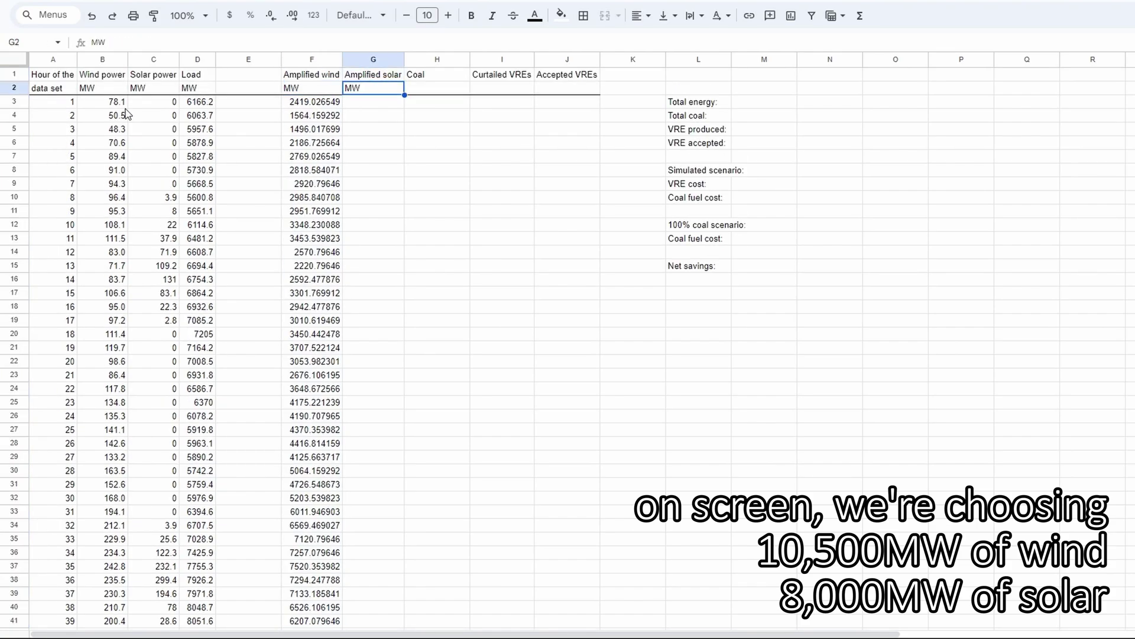
pyautogui.press('Down')
pyautogui.write('=')
pyautogui.click(142, 106)
pyautogui.write('*8000/205')
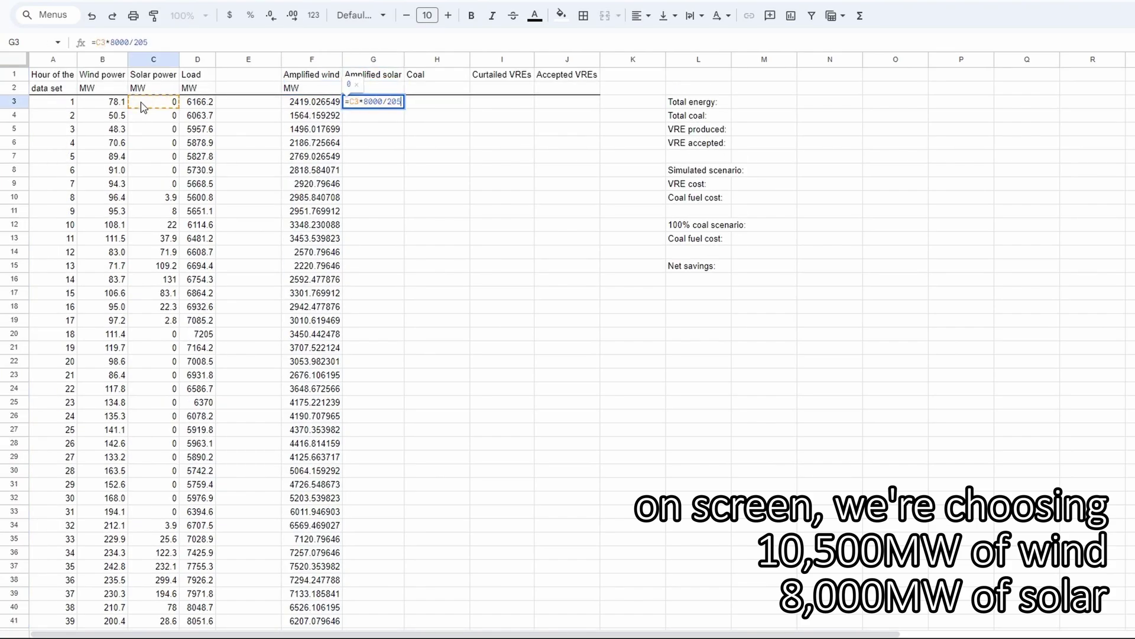
pyautogui.press('Return')
pyautogui.click(423, 195)
# - Calculate coal output from H3 with =if(D3-F3-G3>1128.1,D3-F3-G3,1128.1) and fill the formula down the column
pyautogui.click(439, 105)
pyautogui.write('=')
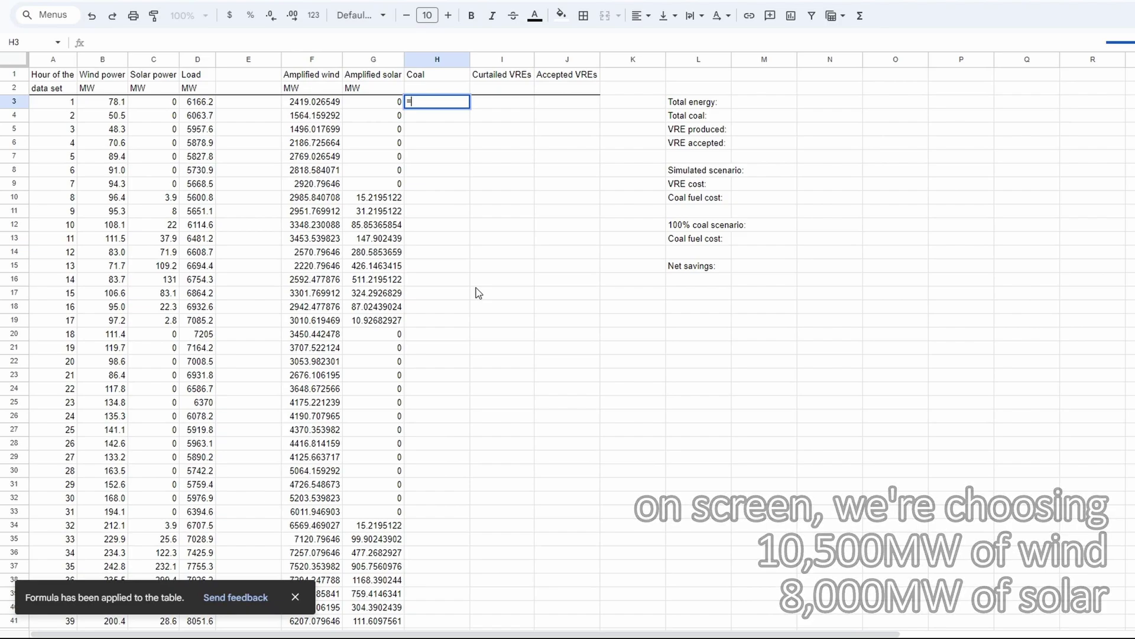
pyautogui.write('if(')
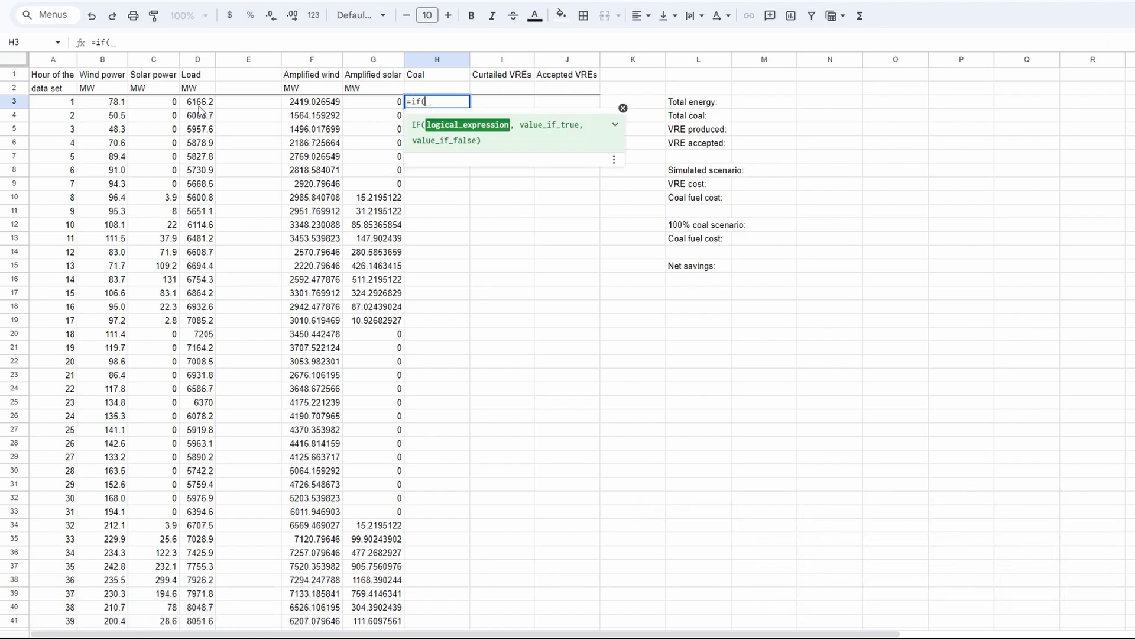
pyautogui.click(199, 105)
pyautogui.write('-')
pyautogui.click(322, 105)
pyautogui.write('-')
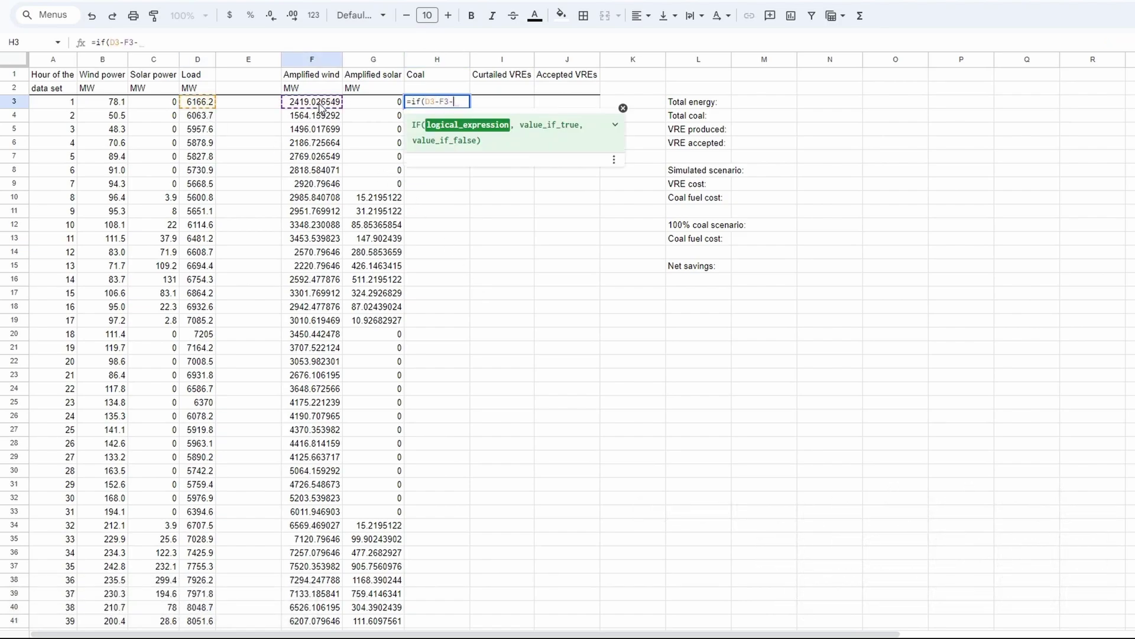
pyautogui.click(376, 103)
pyautogui.write('>')
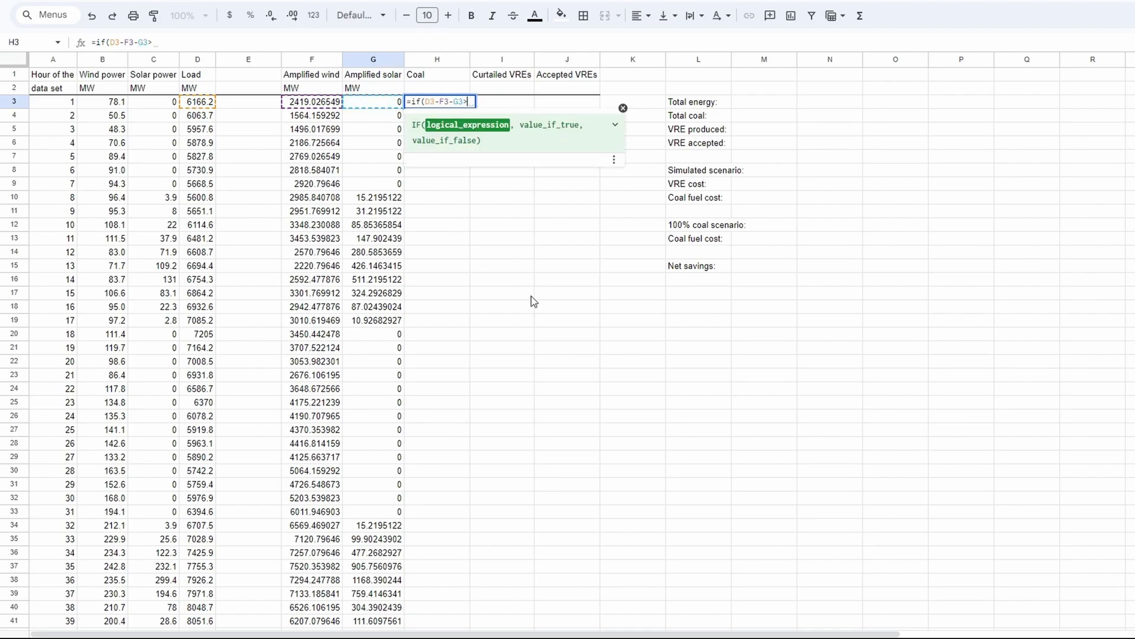
pyautogui.write('1128.1,')
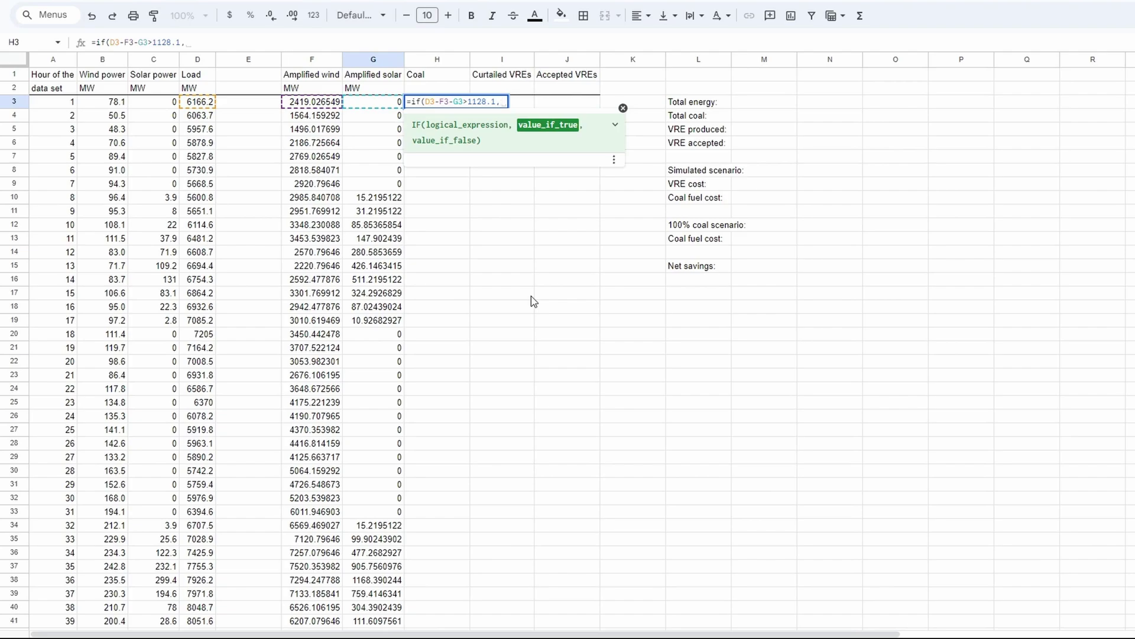
pyautogui.write('D3-F3-G3,')
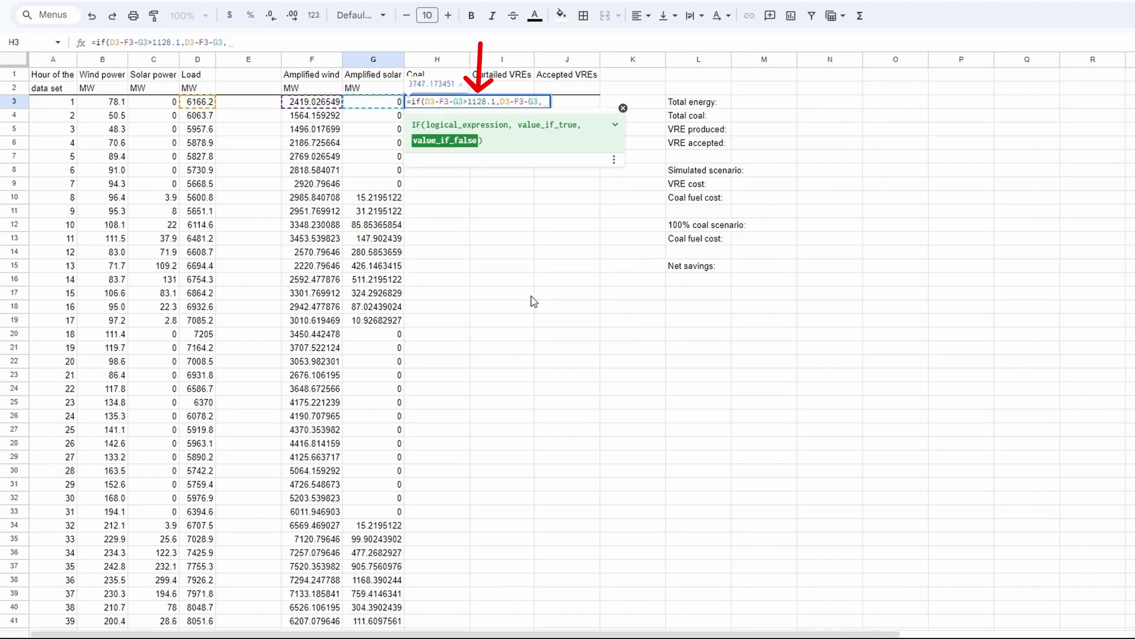
pyautogui.write('1128.1')
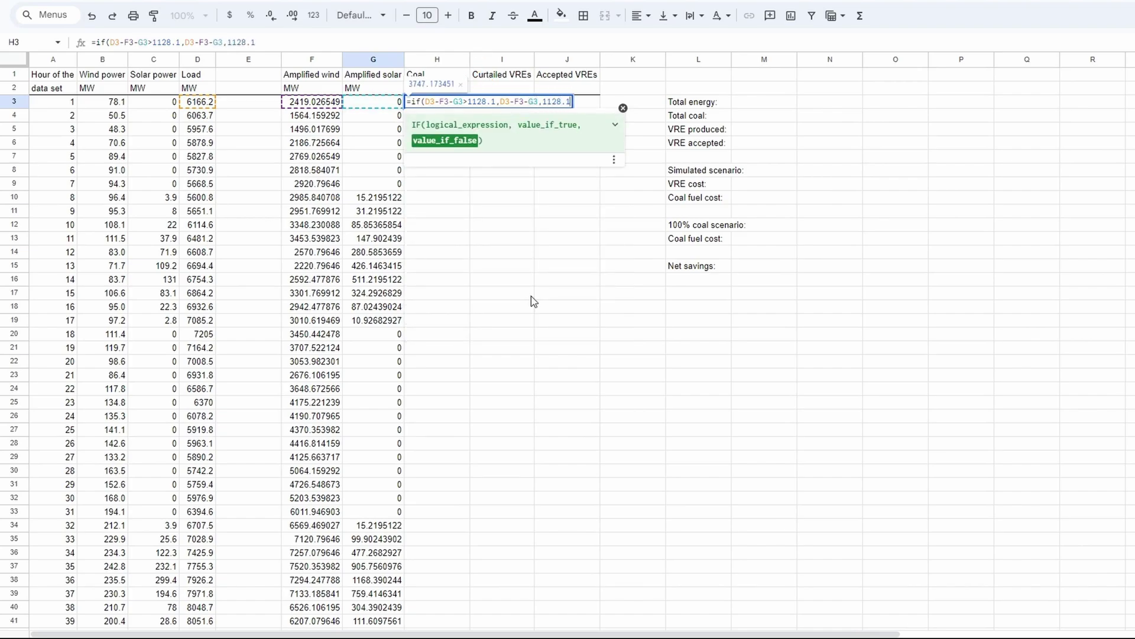
pyautogui.write(')')
pyautogui.press('Return')
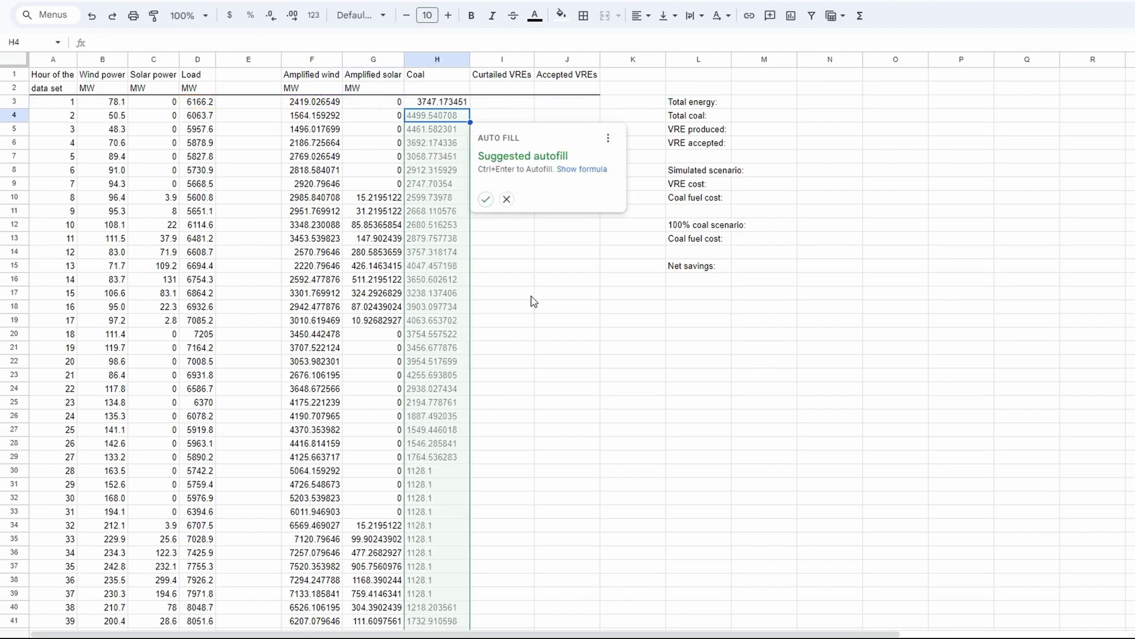
pyautogui.hotkey('ctrl', 'Return')
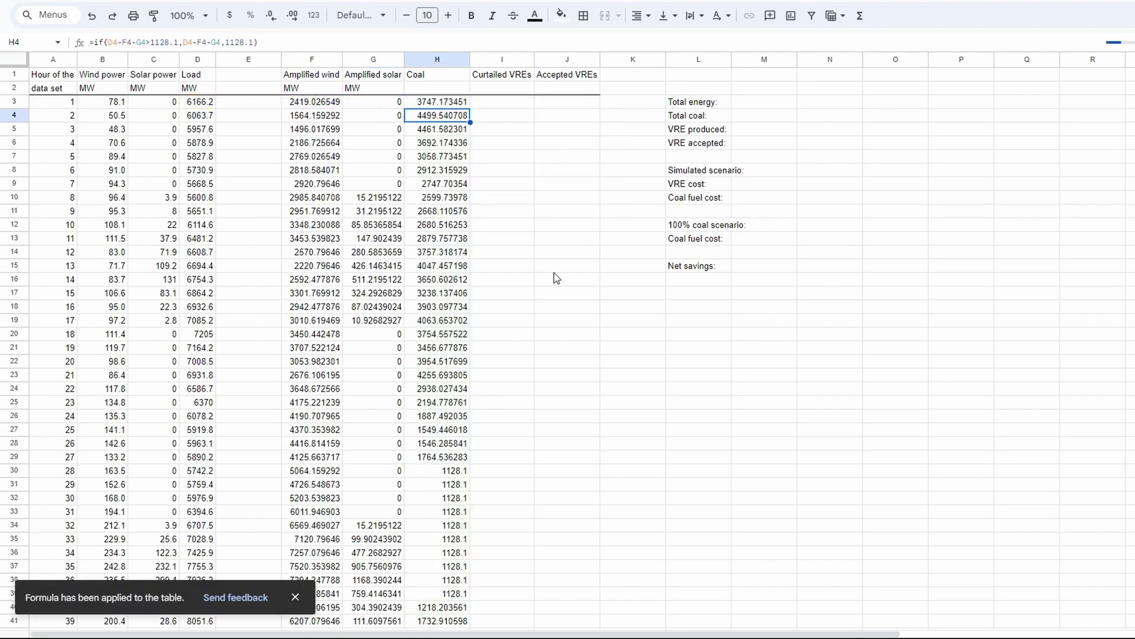
# - Calculate curtailed VREs from I3 with =H3+G3+F3-D3 and fill the formula down the column
pyautogui.click(502, 102)
pyautogui.write('=H3+G3+F3-D3')
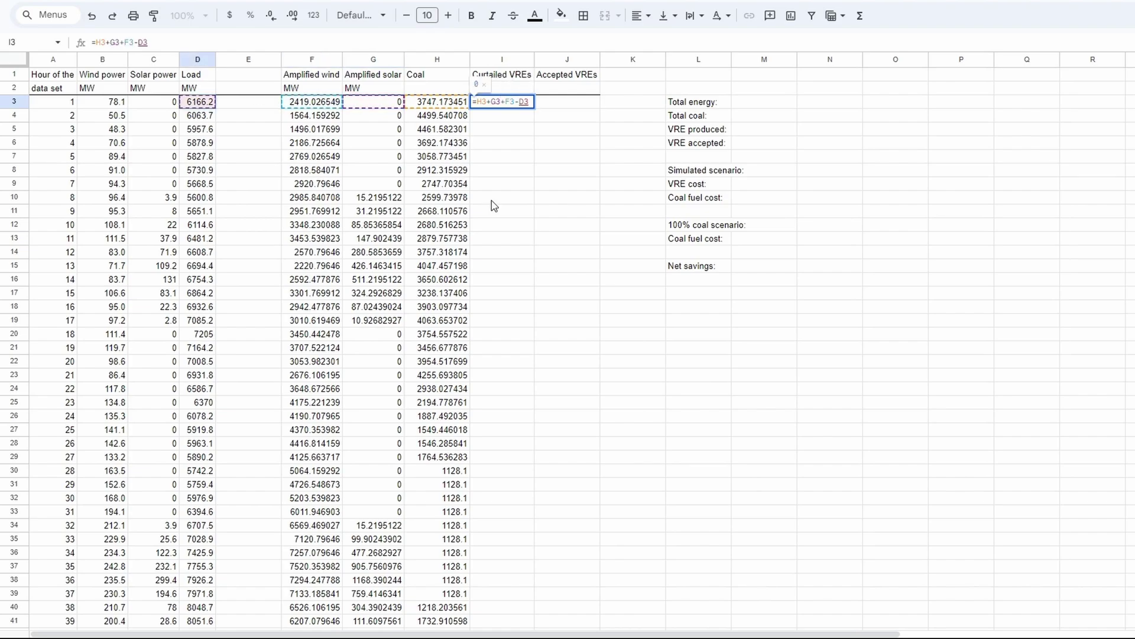
pyautogui.press('Return')
pyautogui.hotkey('ctrl', 'Return')
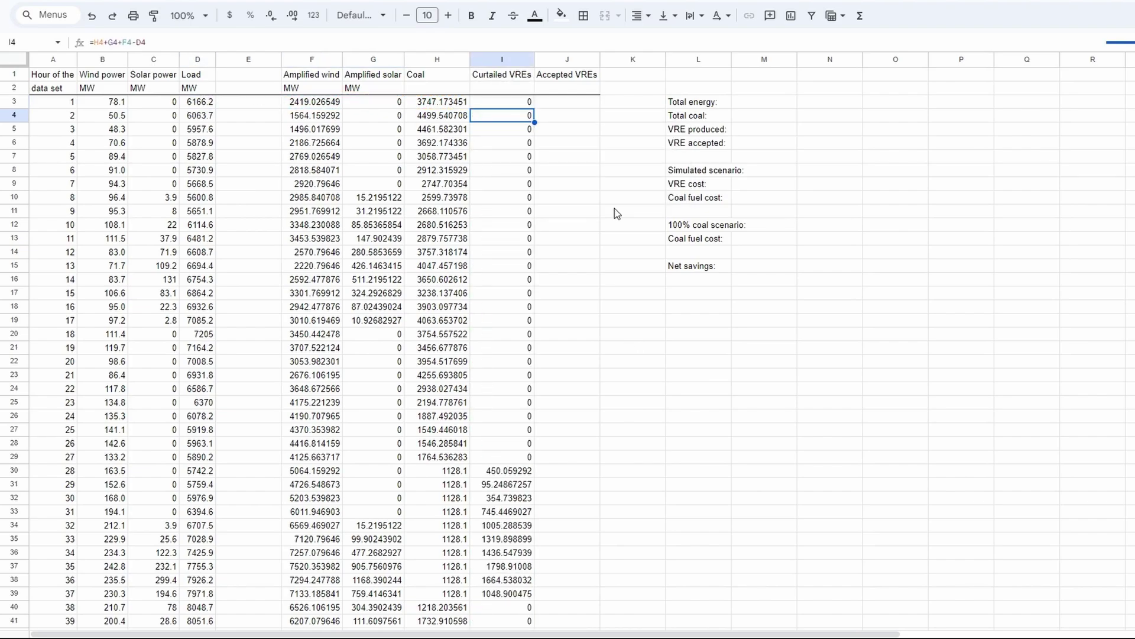
# - Calculate accepted VREs from J3 with =F3+G3-I3 and fill the formula down the column
pyautogui.click(586, 104)
pyautogui.write('=')
pyautogui.click(330, 103)
pyautogui.write('+G3-I3')
pyautogui.press('Return')
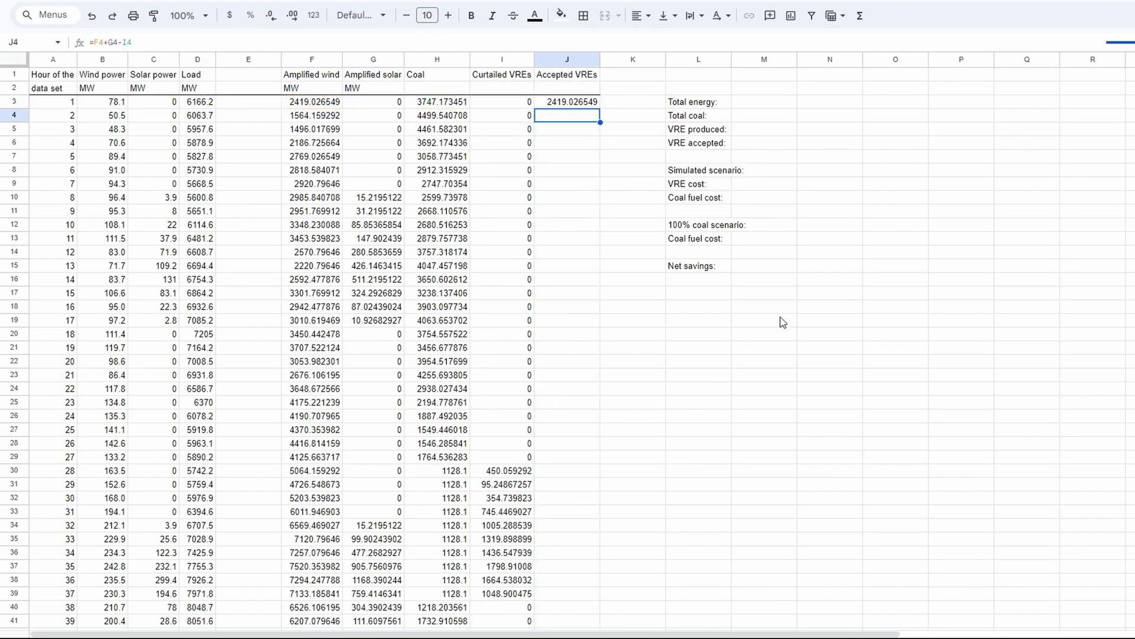
pyautogui.hotkey('ctrl', 'Return')
# - Sum total energy in M3 with =sum(D3:D) and total coal in M4 with =sum(H3:H)
pyautogui.press('Up')
pyautogui.press('Right')
pyautogui.press('Right')
pyautogui.press('Right')
pyautogui.write('=sum(D3:D)')
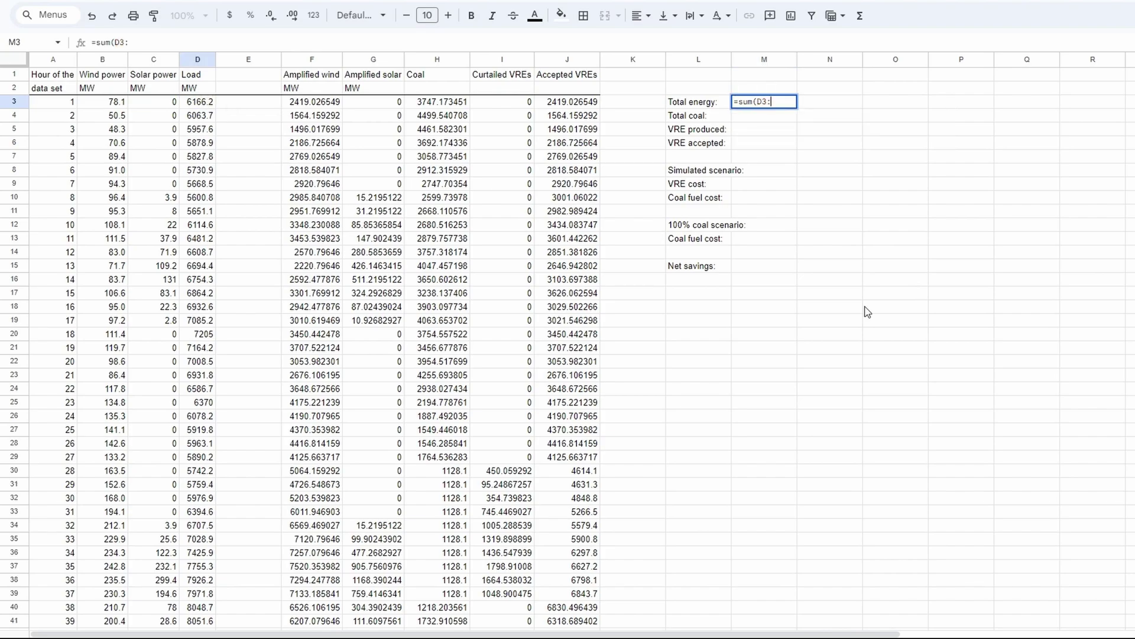
pyautogui.press('Return')
pyautogui.write('=sum(H3:H)')
pyautogui.press('Return')
# - Sum VRE produced in M5 with =sum(F3:F)+sum(G3:G) and VRE accepted in M6 with =sum(J3:J)
pyautogui.write('=sum(F3')
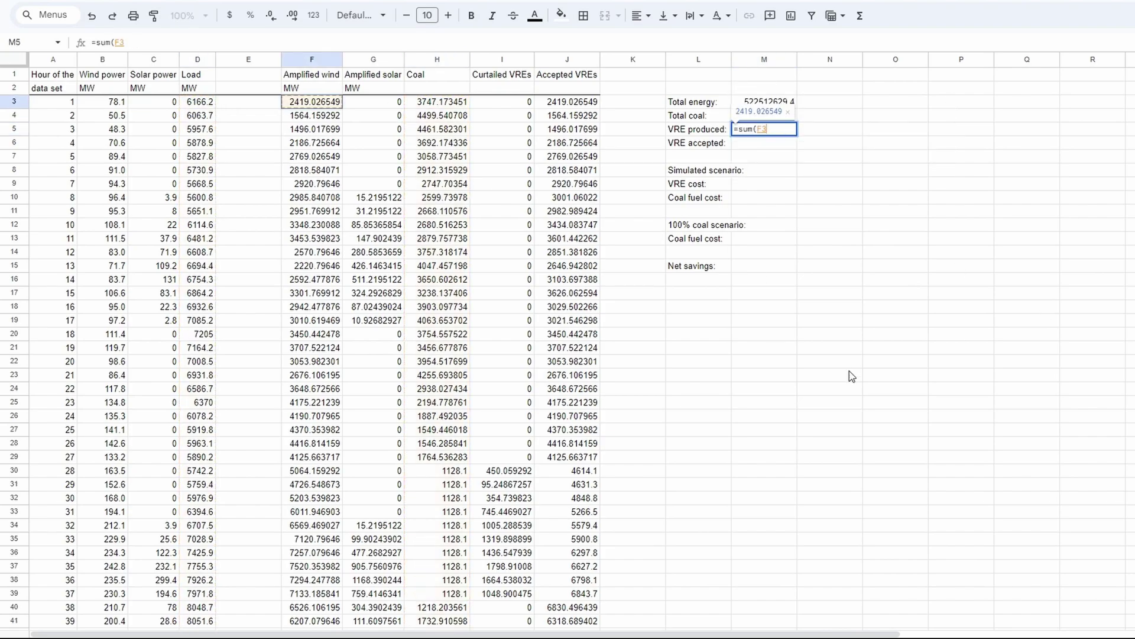
pyautogui.write(':F)+sum(G3:G)')
pyautogui.press('Return')
pyautogui.write('=sum(J3:J)')
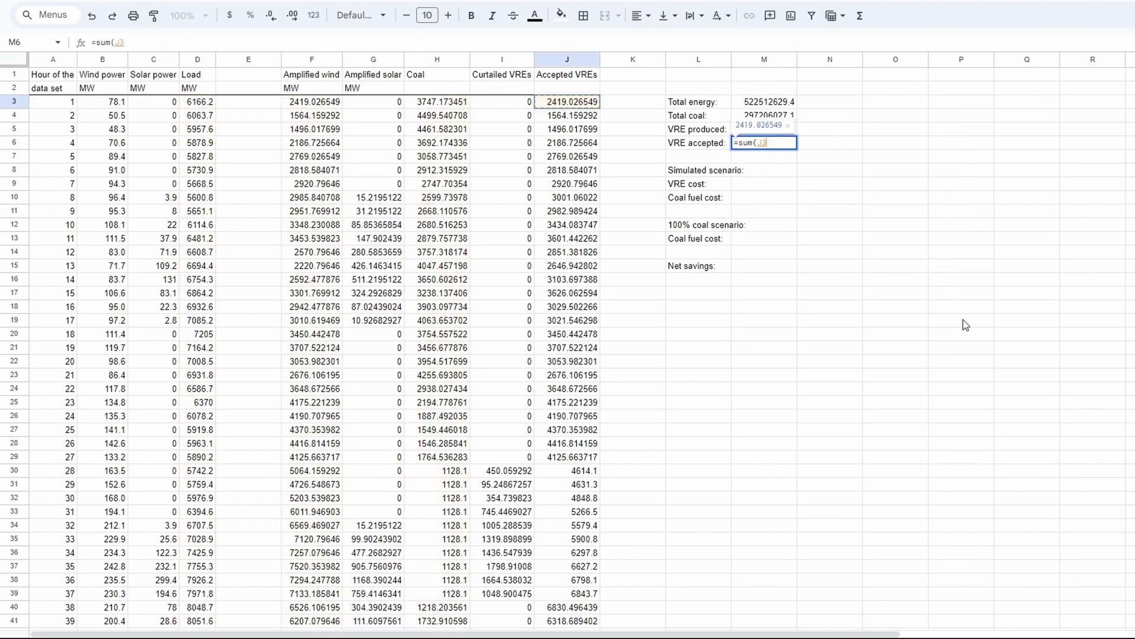
pyautogui.press('Return')
# - Calculate the simulated scenario's VRE cost in M9 as VRE produced times 30, using =M5*30
pyautogui.press('Down')
pyautogui.press('Down')
pyautogui.write('=')
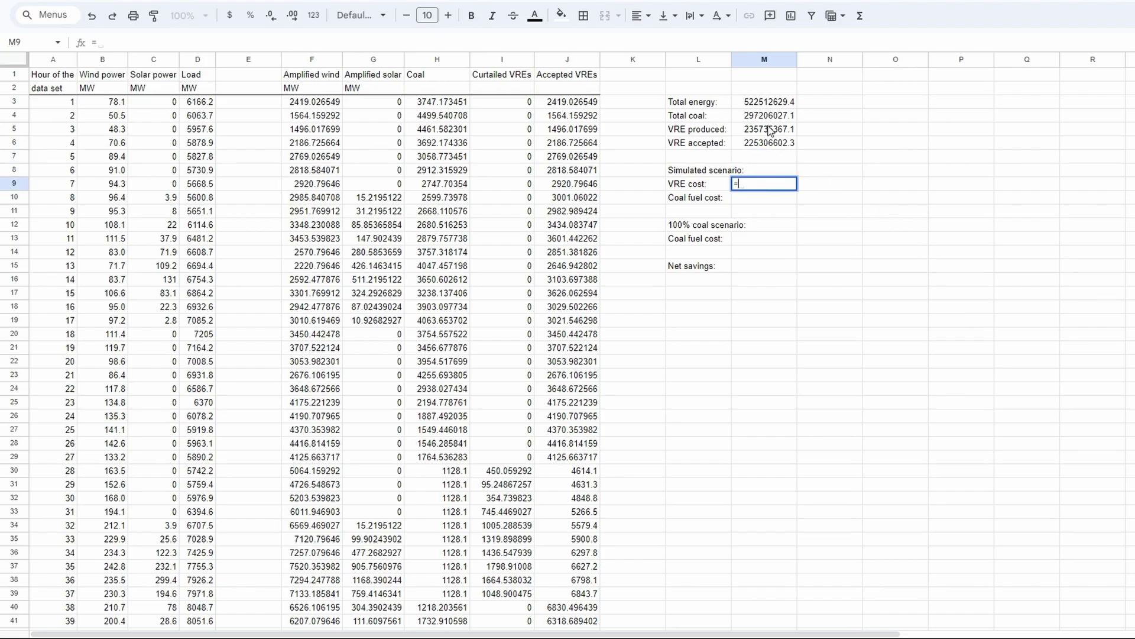
pyautogui.click(771, 131)
pyautogui.write('*30')
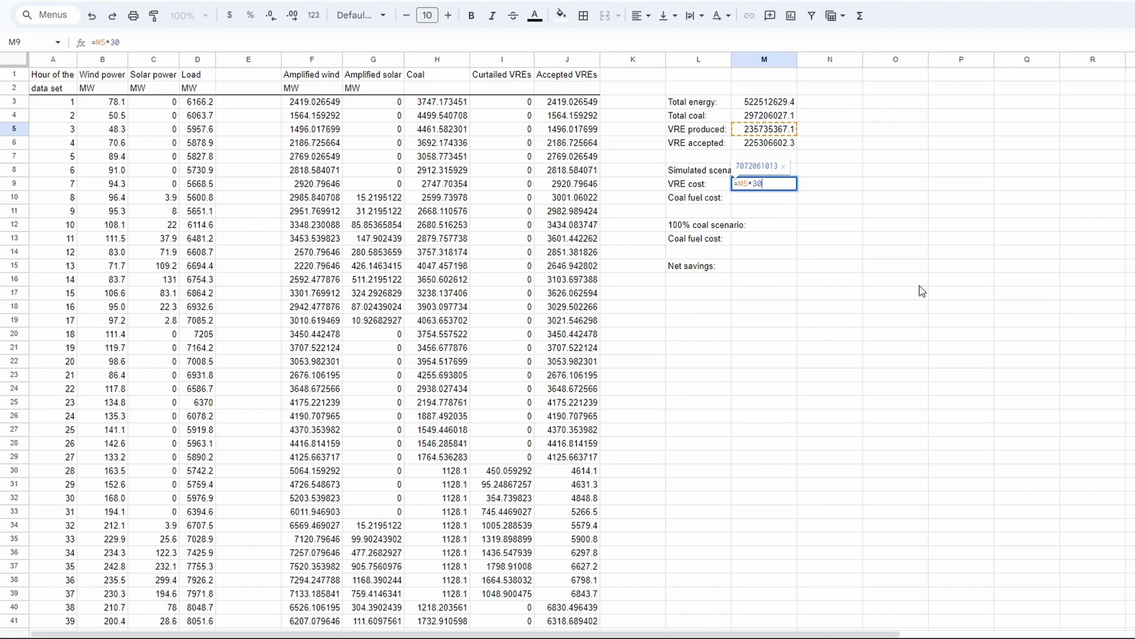
pyautogui.press('Return')
pyautogui.click(834, 281)
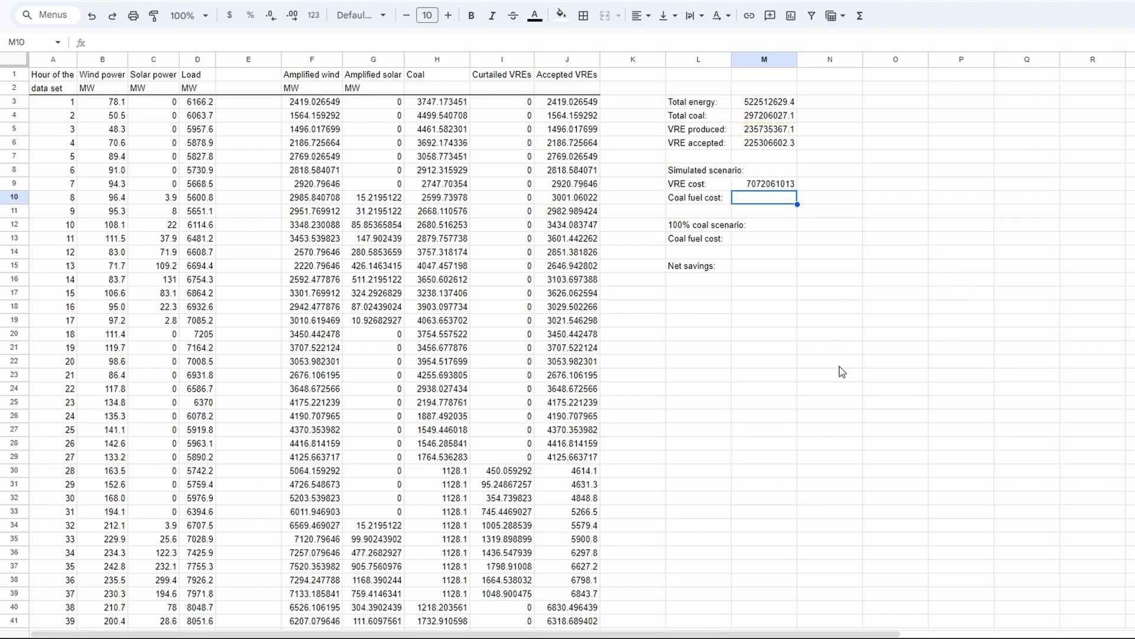
# - Calculate the simulated scenario's coal fuel cost in M10 as total coal times 40, using =M4*40
pyautogui.write('=')
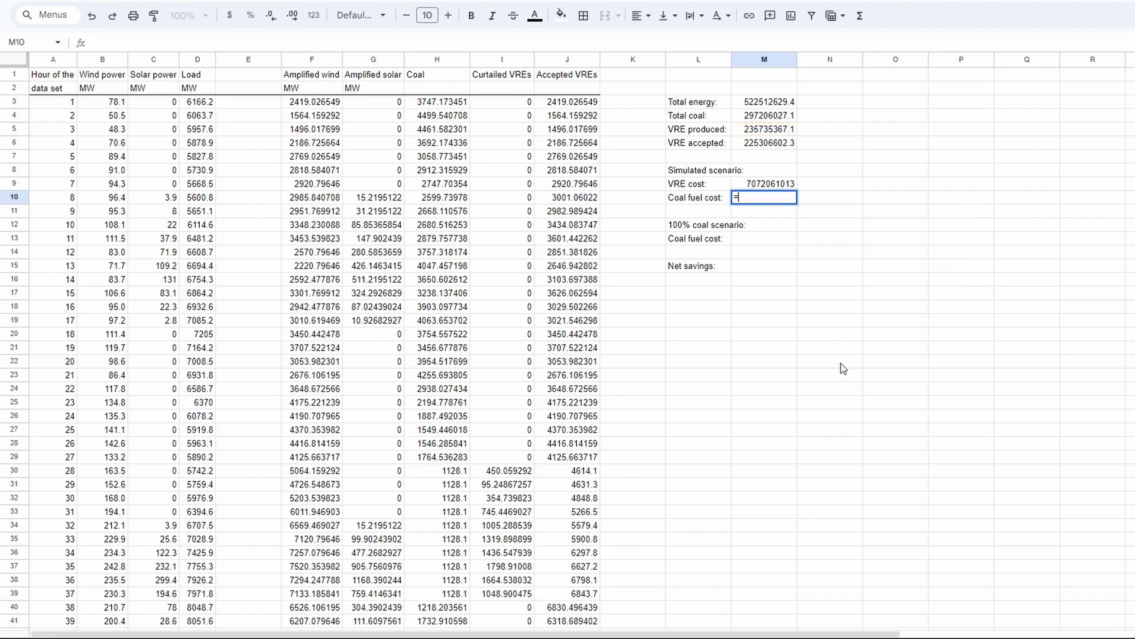
pyautogui.click(781, 119)
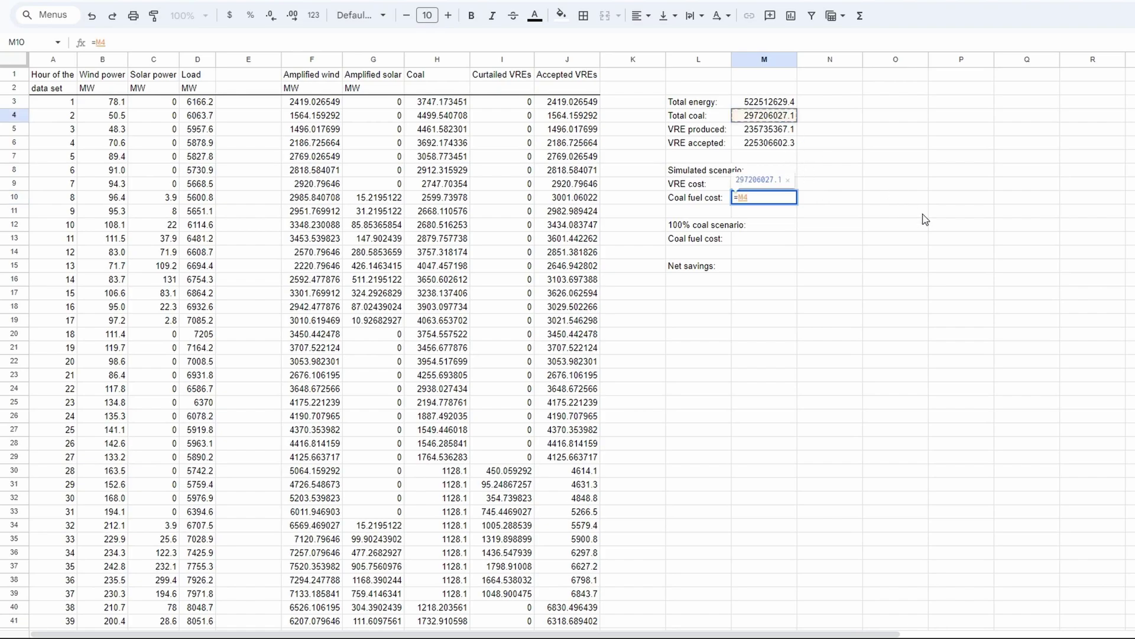
pyautogui.write('*40')
pyautogui.press('Return')
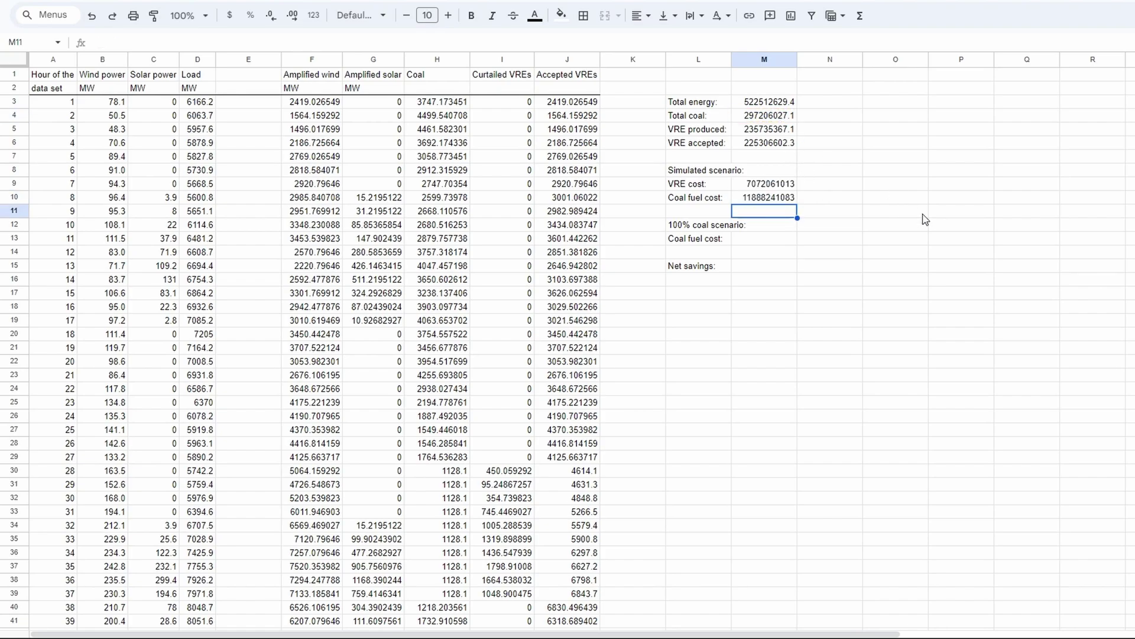
# - Calculate the 100% coal scenario's fuel cost in M13 as total energy times 40, using =M3*40
pyautogui.press('Down')
pyautogui.press('Down')
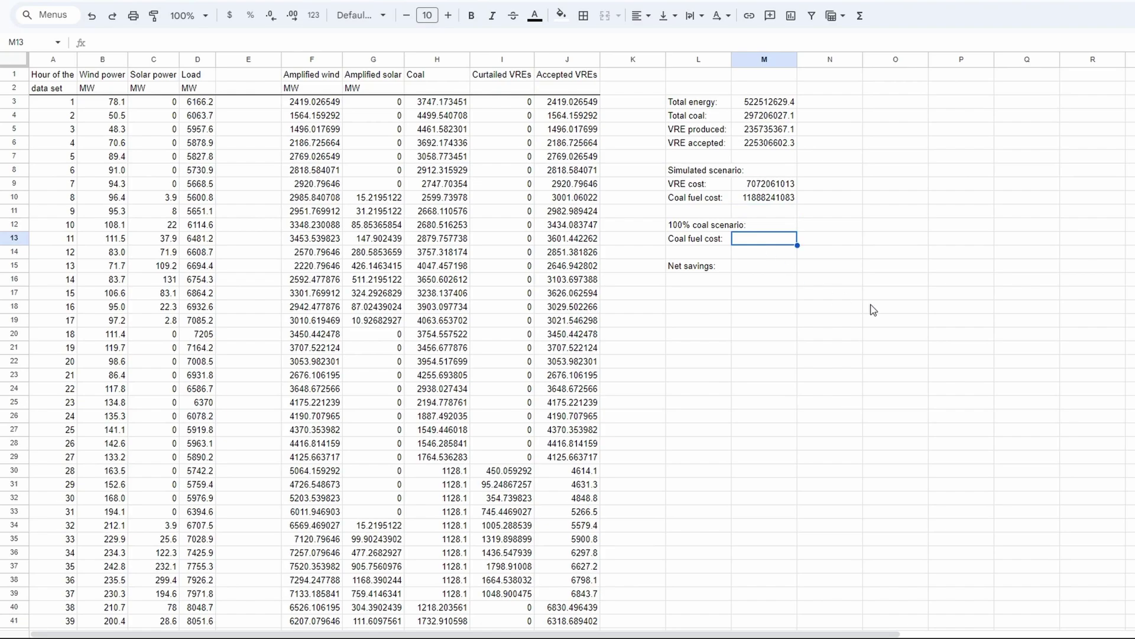
pyautogui.write('=')
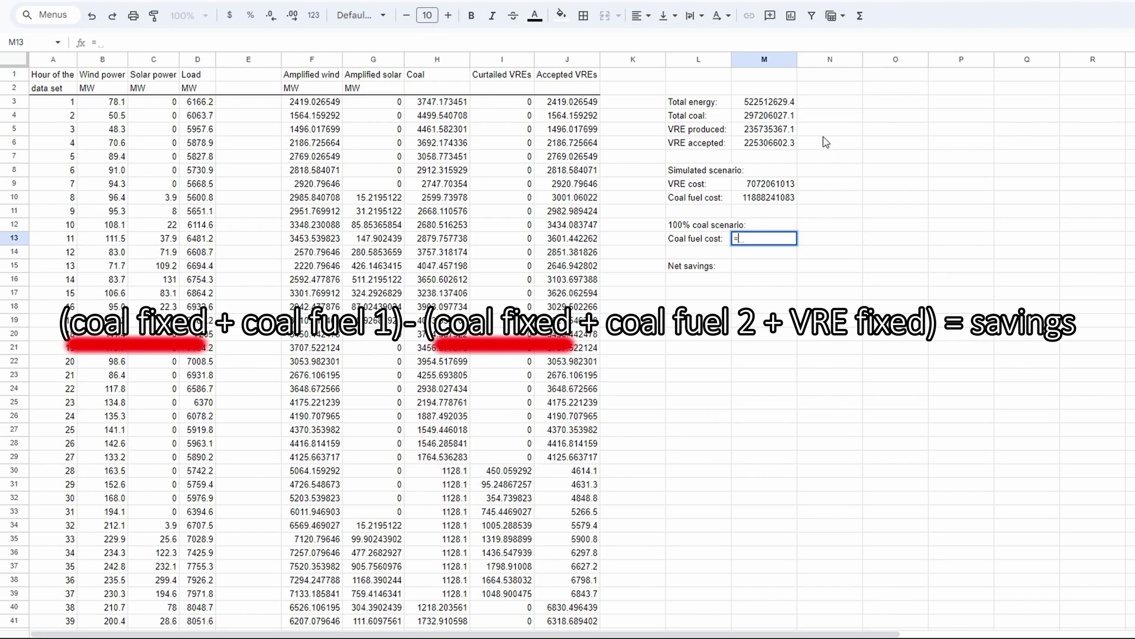
pyautogui.click(779, 106)
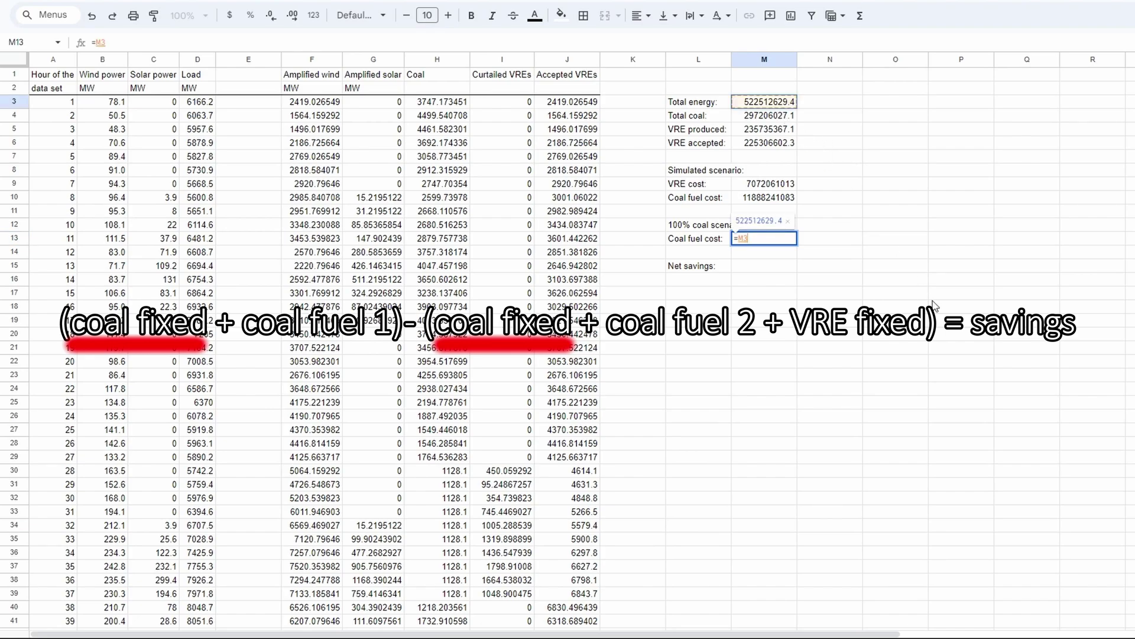
pyautogui.write('*40')
pyautogui.press('Return')
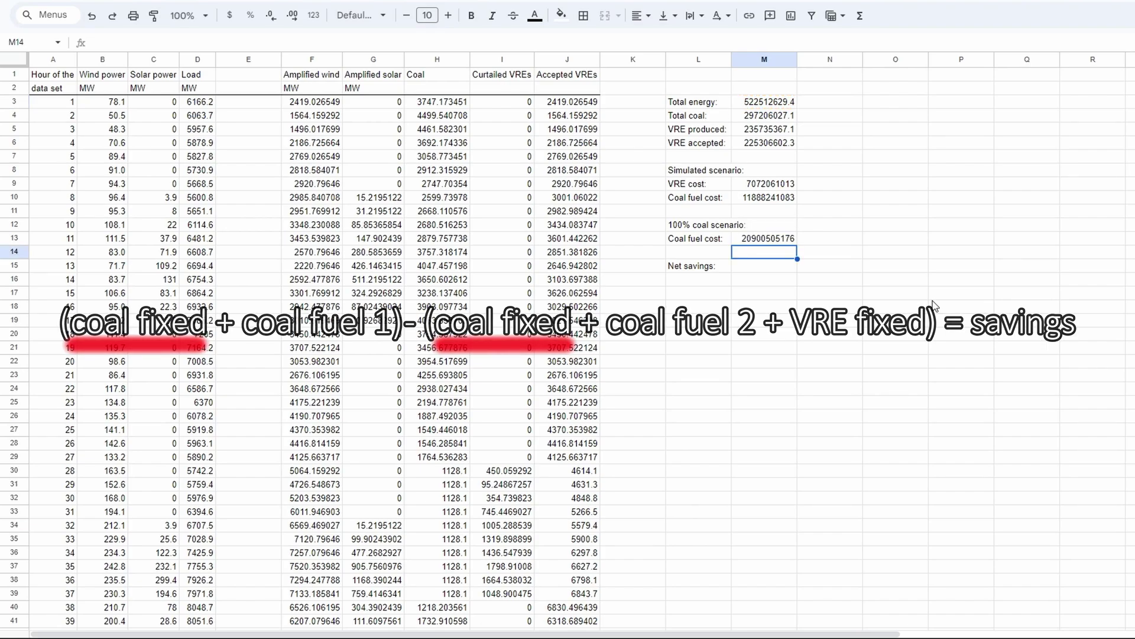
# - Calculate net savings in M15 with =M13-M10-M9 and format the cell as dollar currency
pyautogui.press('Down')
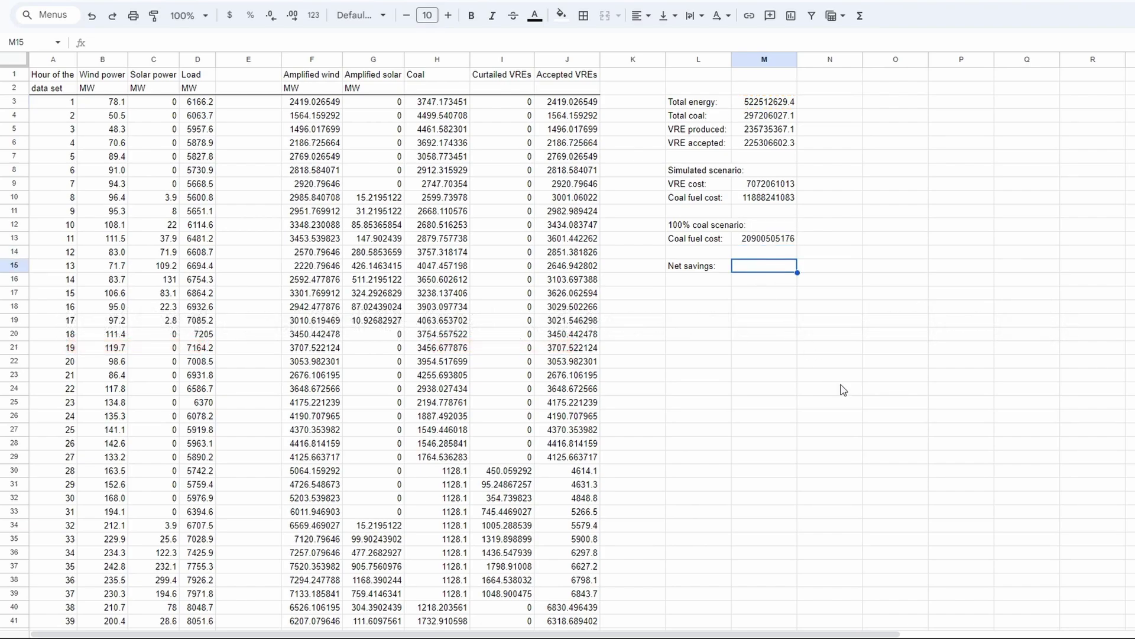
pyautogui.write('=')
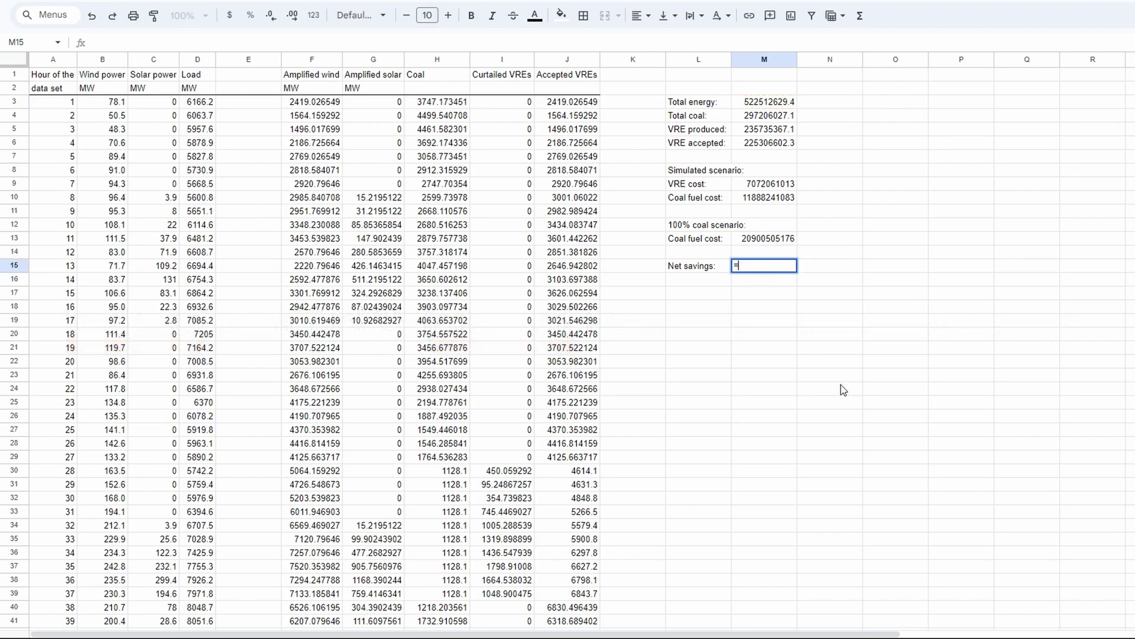
pyautogui.click(788, 242)
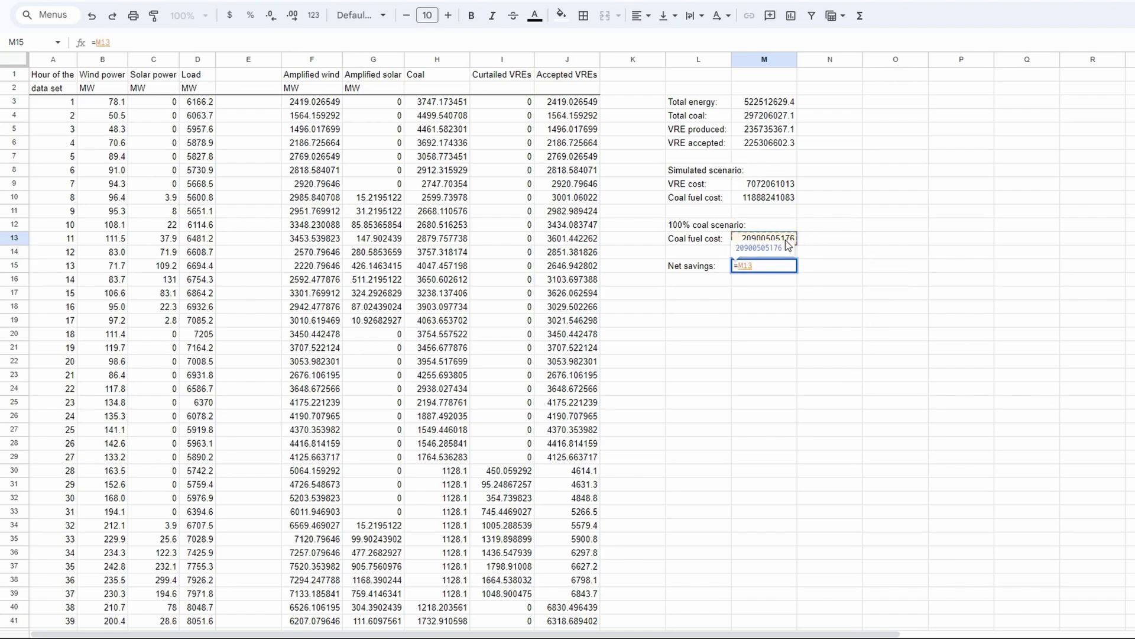
pyautogui.write('-')
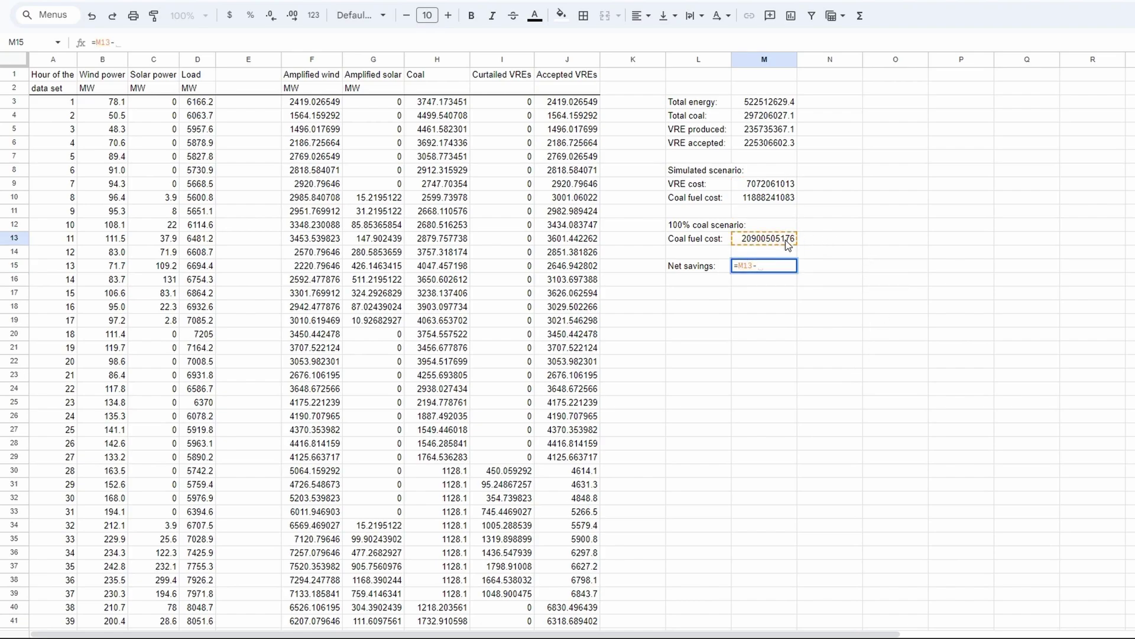
pyautogui.click(777, 202)
pyautogui.write('-')
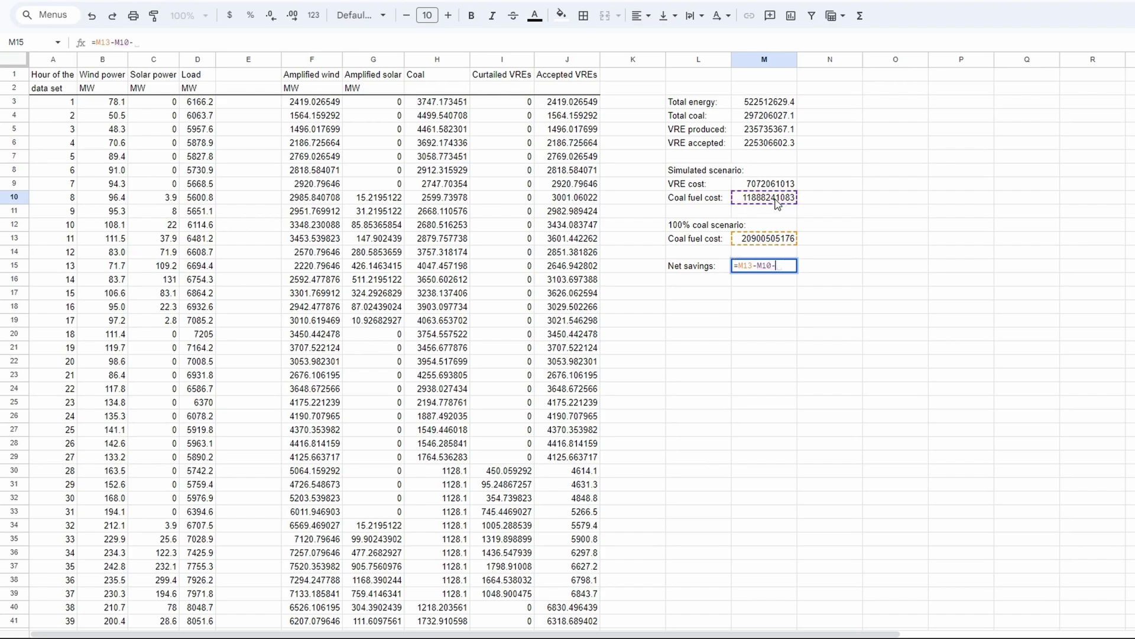
pyautogui.click(769, 186)
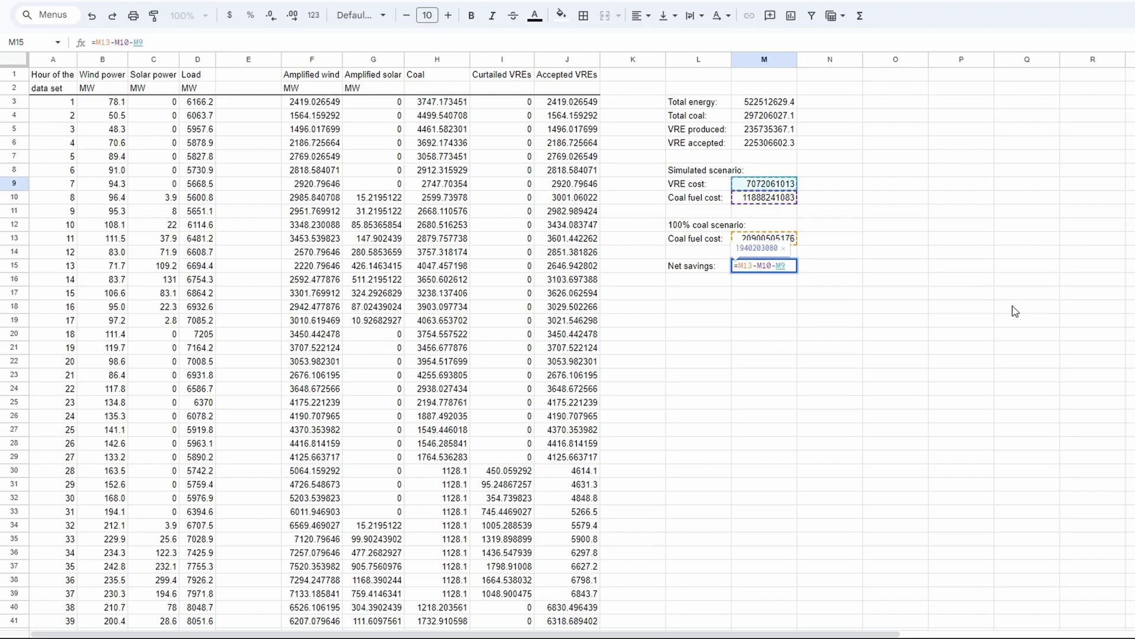
pyautogui.press('Return')
pyautogui.click(787, 269)
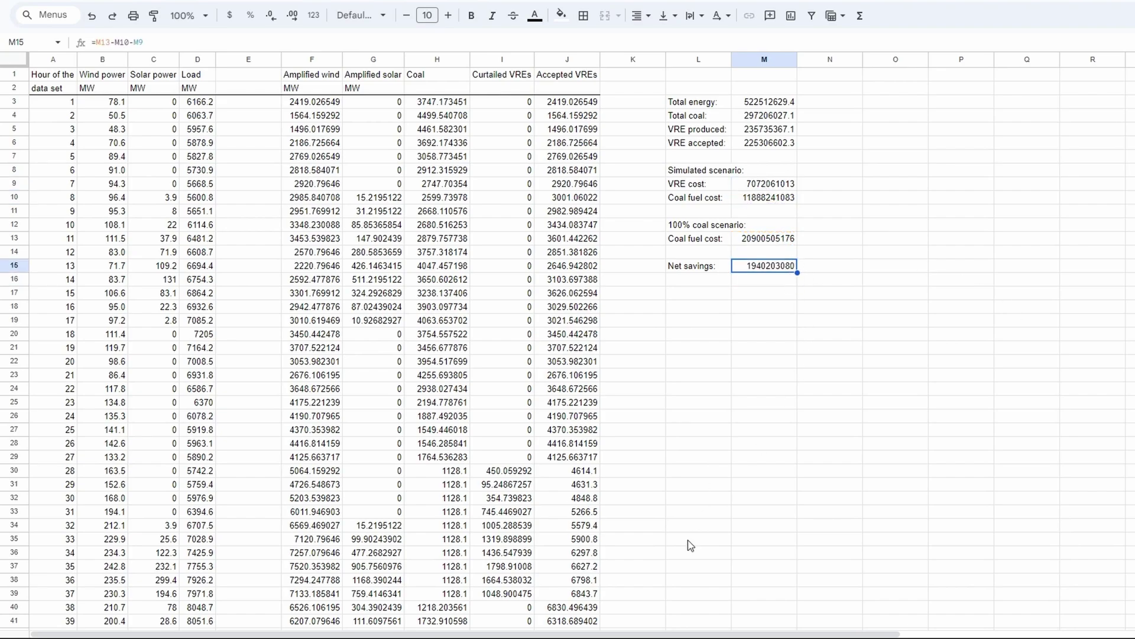
pyautogui.click(232, 17)
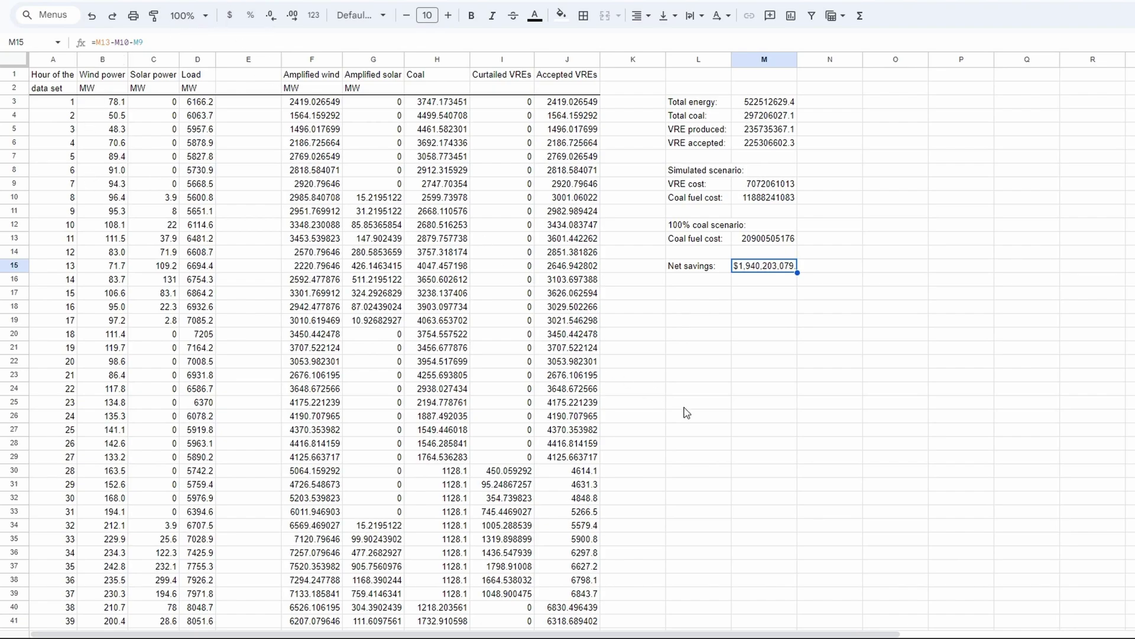